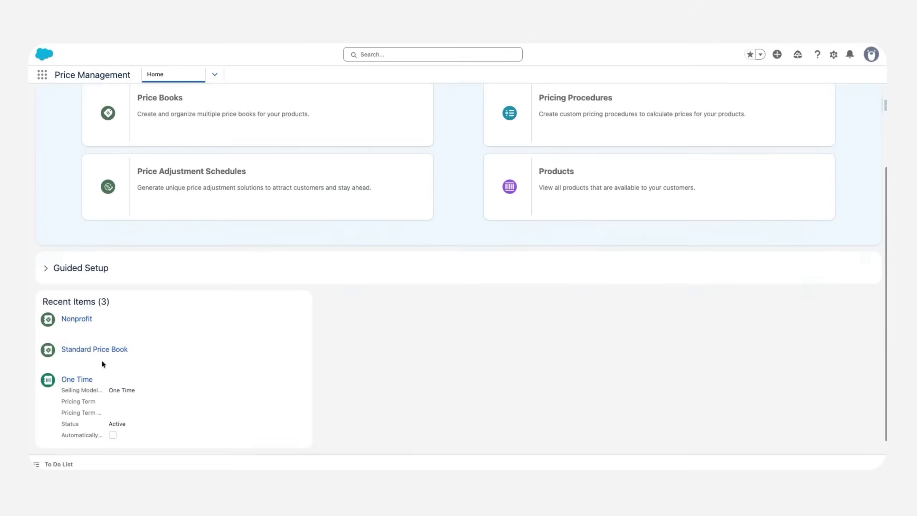
# Expand Price Management's Guided Setup, look through its steps, and expand step 1 Salesforce Pricing Admin Setup
pyautogui.scroll(-1, 102, 360)
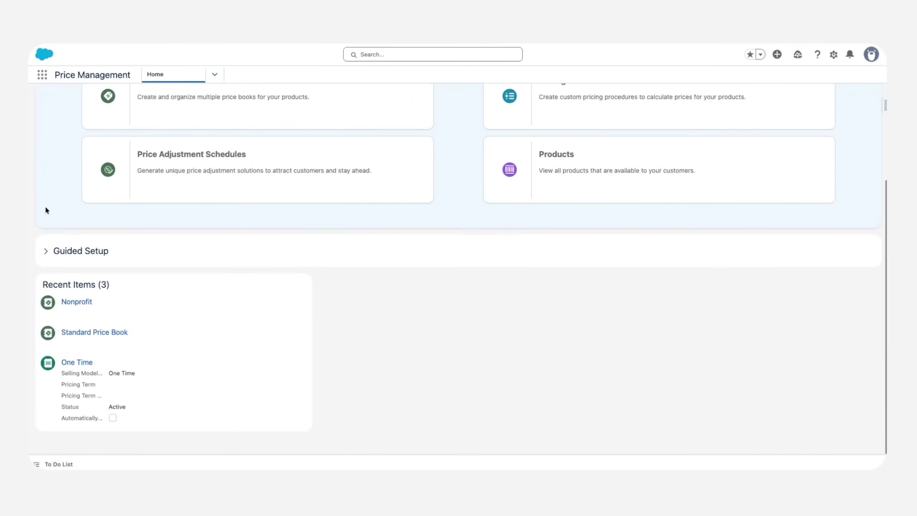
pyautogui.click(43, 249)
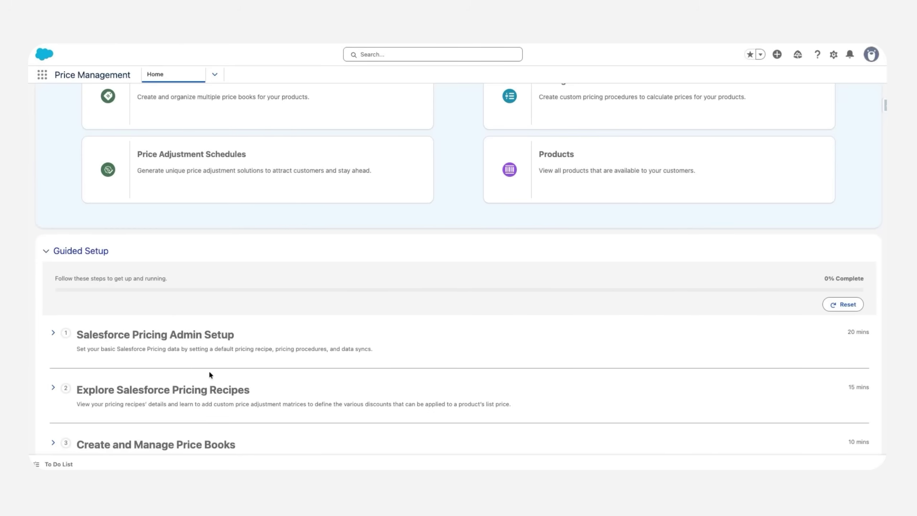
pyautogui.scroll(-1, 209, 374)
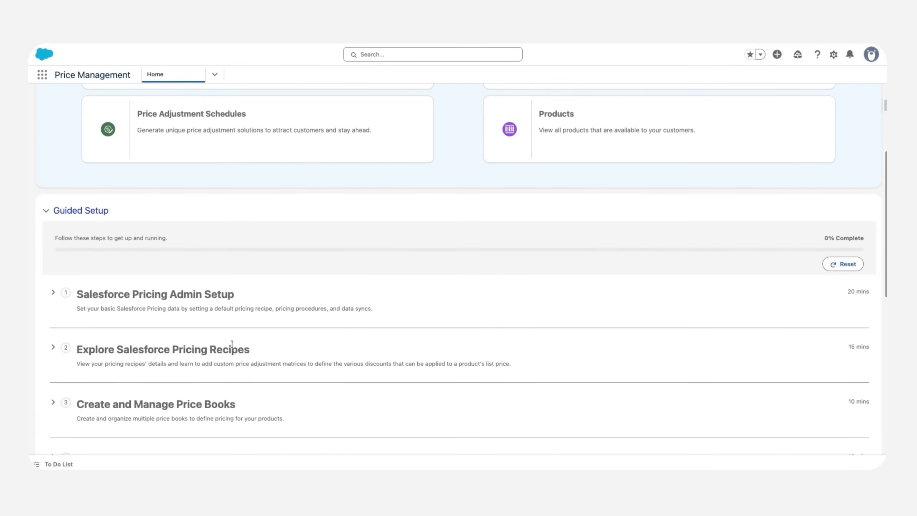
pyautogui.scroll(-2, 231, 343)
pyautogui.scroll(-2, 232, 343)
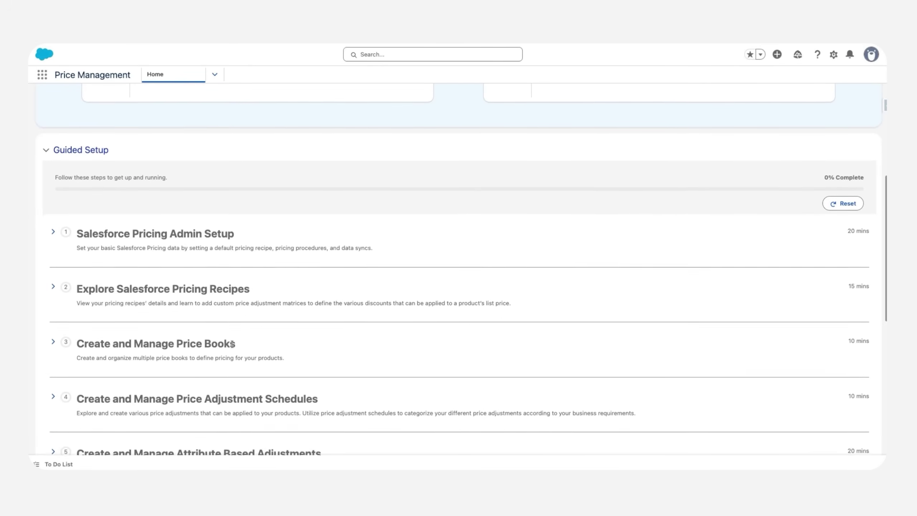
pyautogui.scroll(-2, 232, 346)
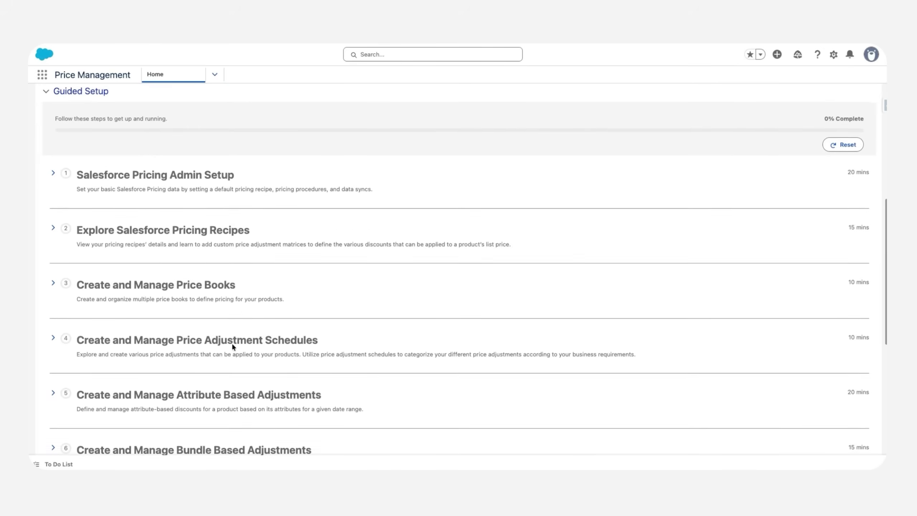
pyautogui.scroll(-4, 231, 343)
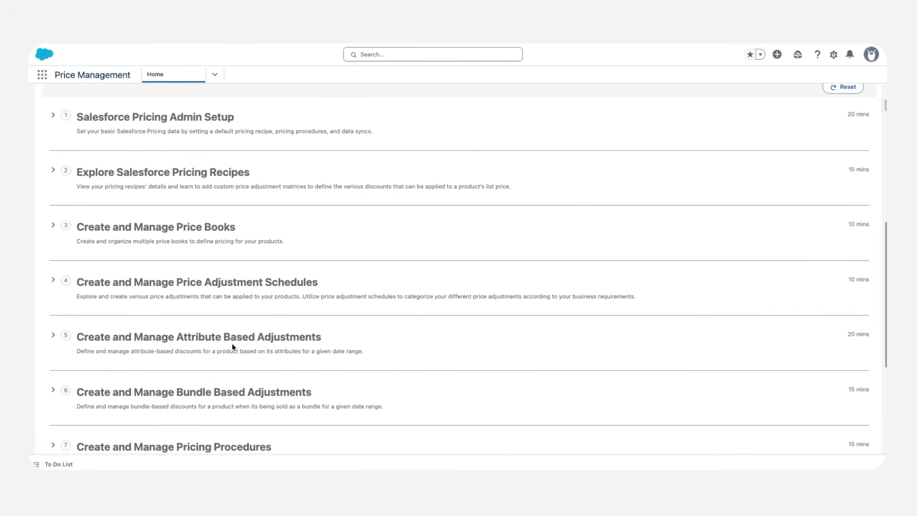
pyautogui.scroll(6, 231, 343)
pyautogui.scroll(1, 231, 344)
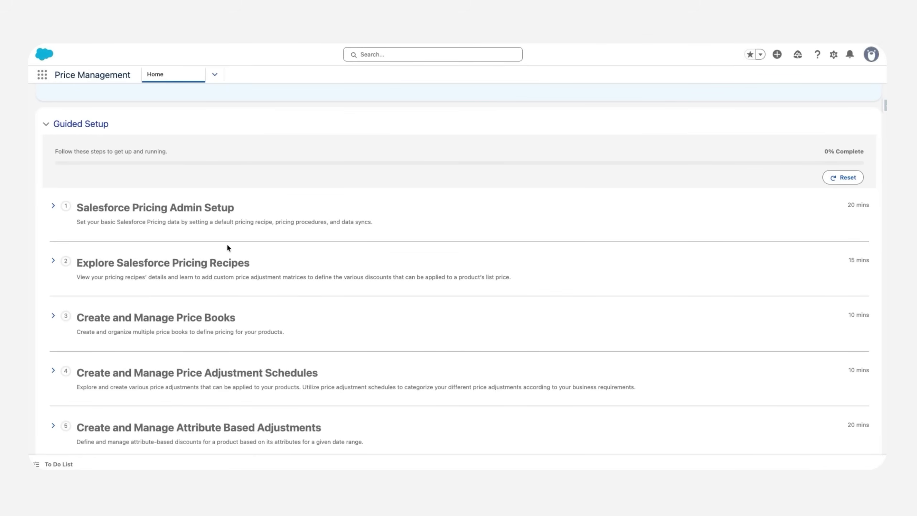
pyautogui.click(52, 206)
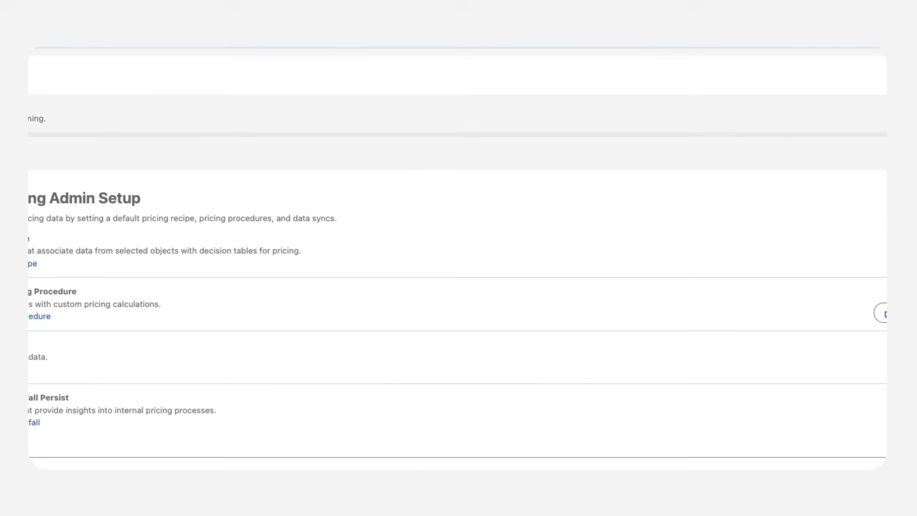
pyautogui.scroll(5, 276, 63)
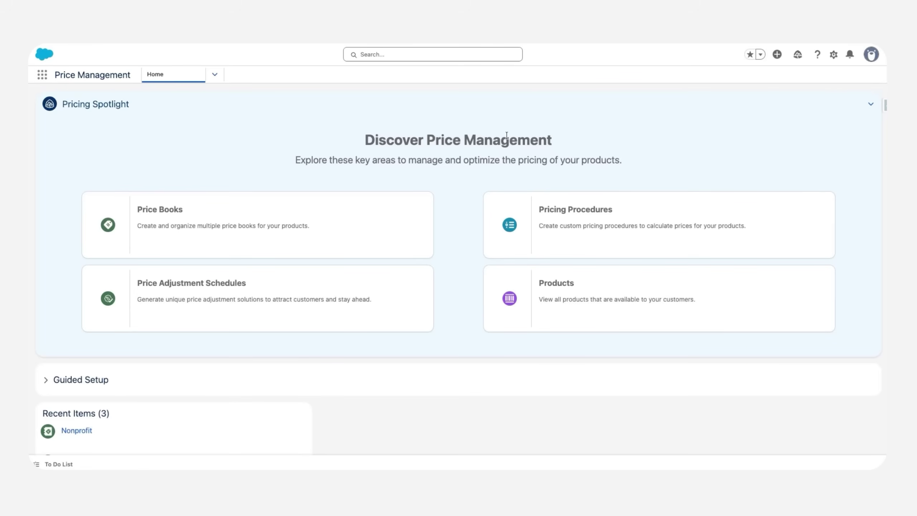
# Go to Setup, find 'Salesforce prici' in Quick Find, and open Salesforce Pricing Setup
pyautogui.click(834, 56)
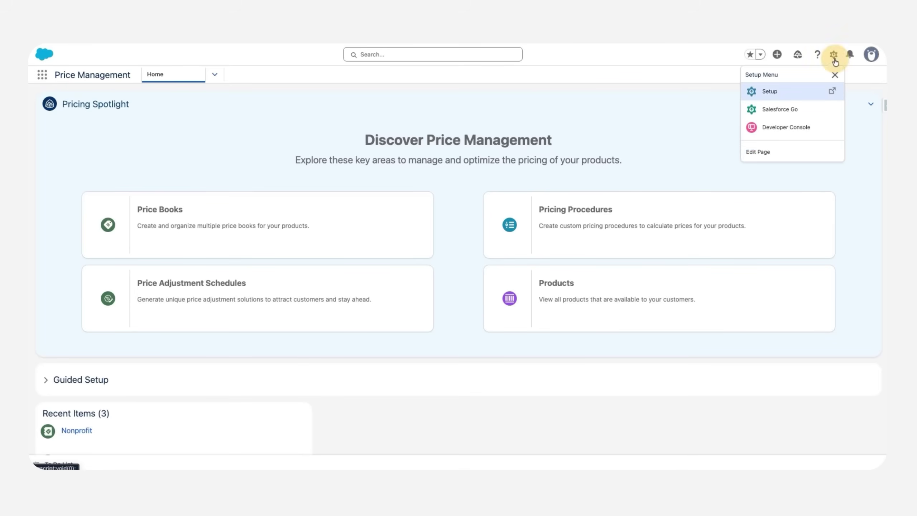
pyautogui.click(772, 91)
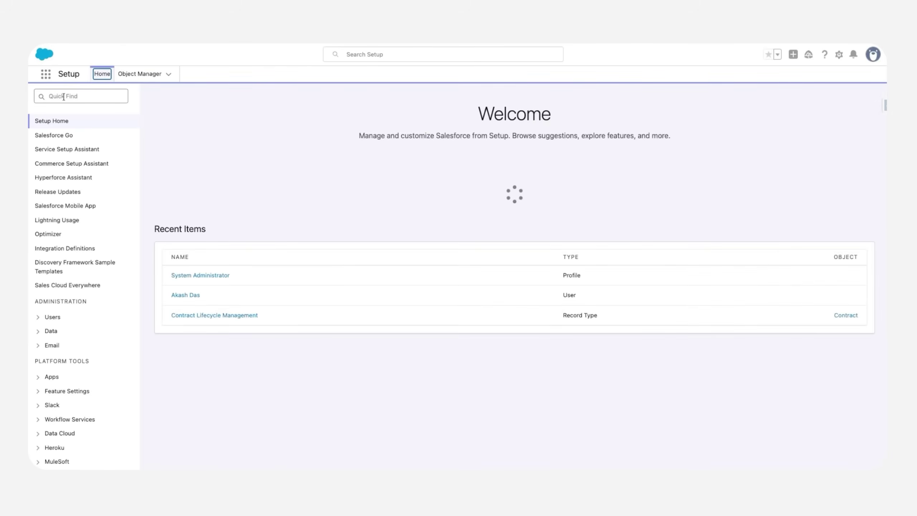
pyautogui.click(82, 96)
pyautogui.write('S')
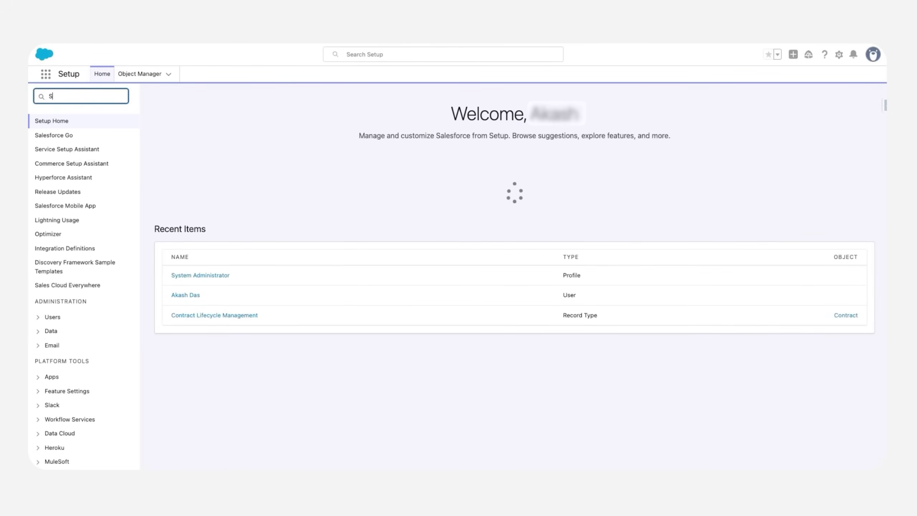
pyautogui.write('alesforce')
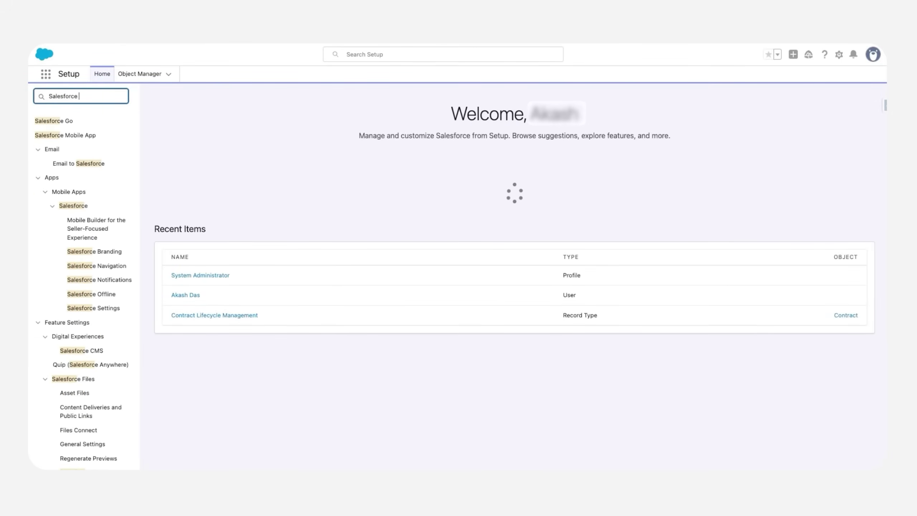
pyautogui.write(' pric')
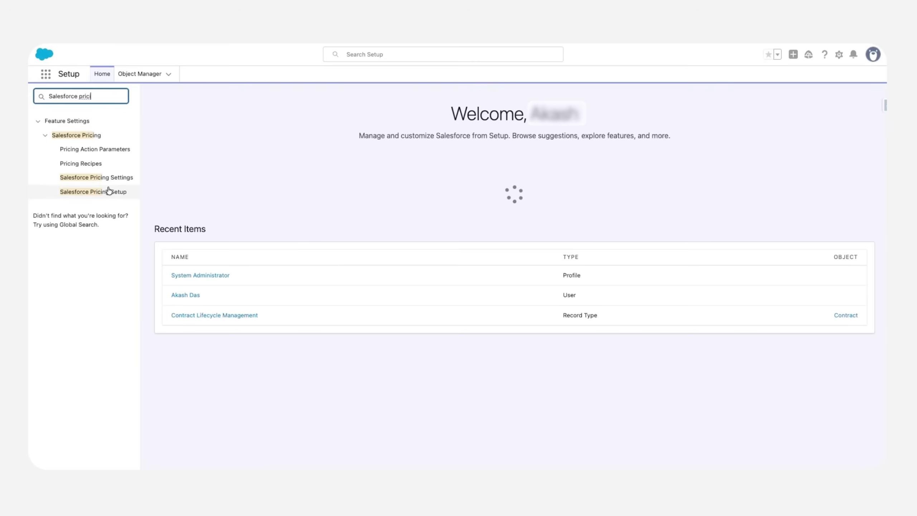
pyautogui.write('i')
pyautogui.click(108, 190)
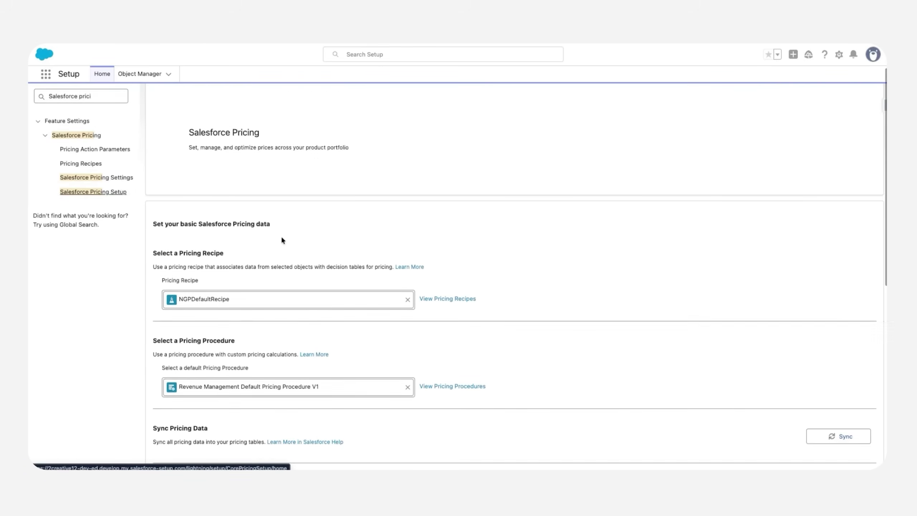
pyautogui.scroll(-3, 282, 241)
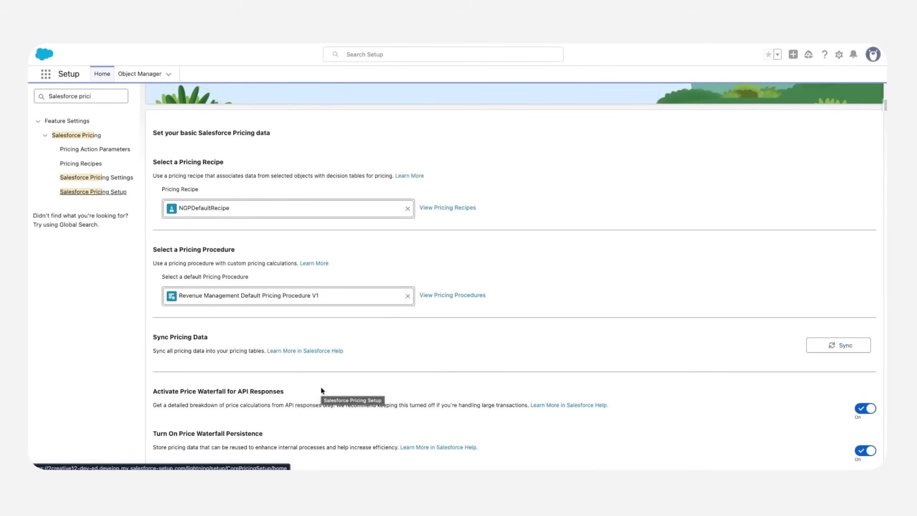
pyautogui.scroll(-1, 320, 386)
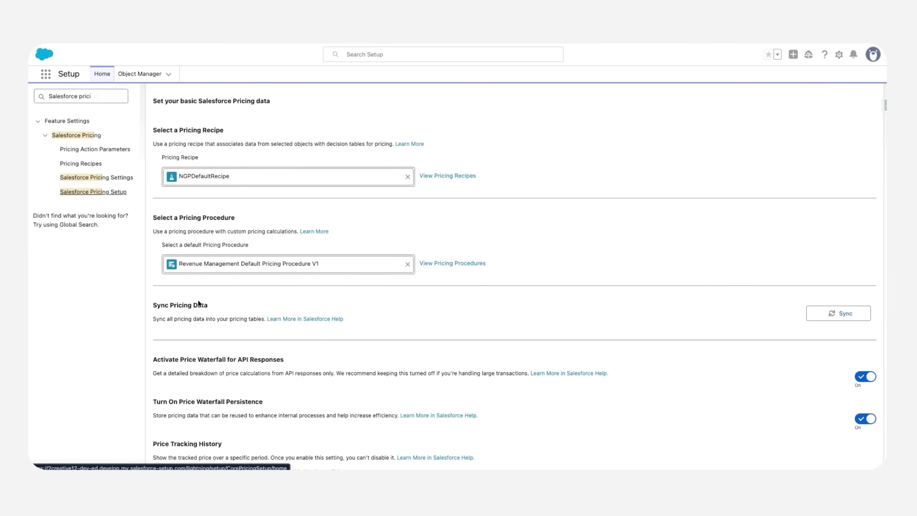
# Sync all pricing data into the pricing tables and confirm the sync
pyautogui.click(836, 312)
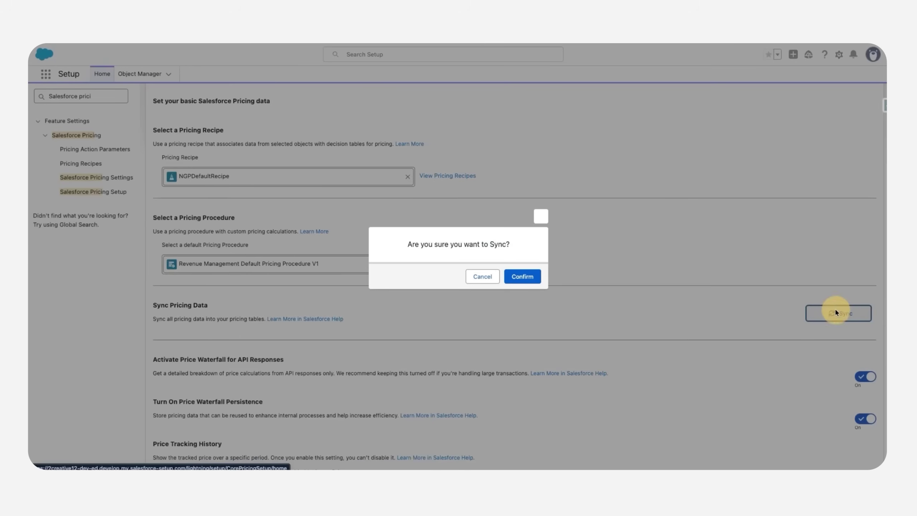
pyautogui.click(529, 276)
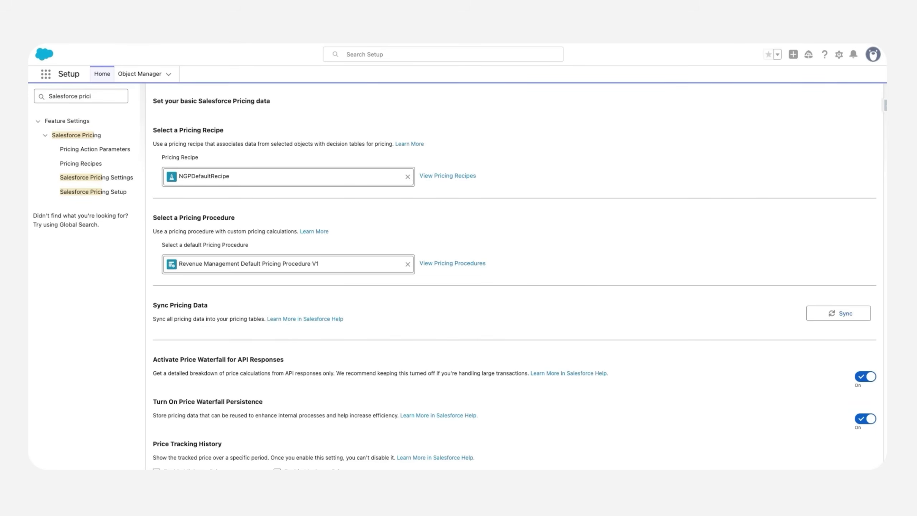
pyautogui.tripleClick(99, 95)
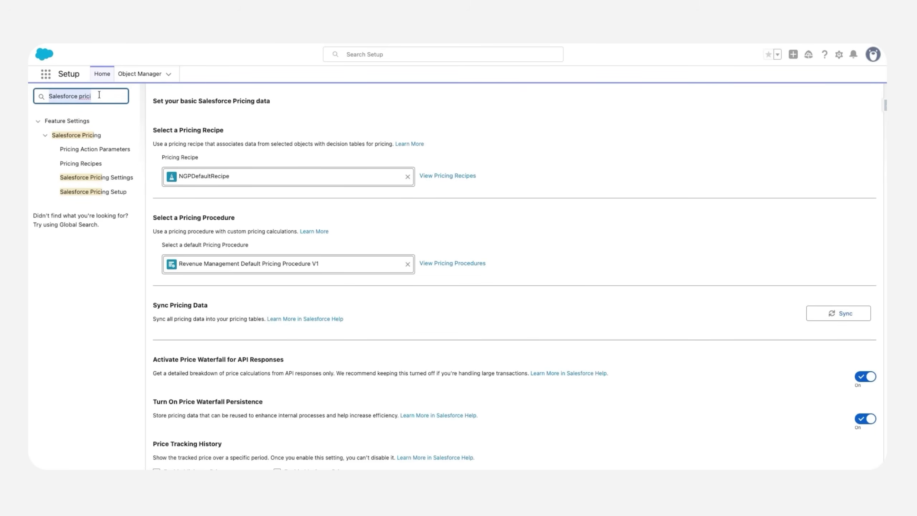
pyautogui.write('Decisio')
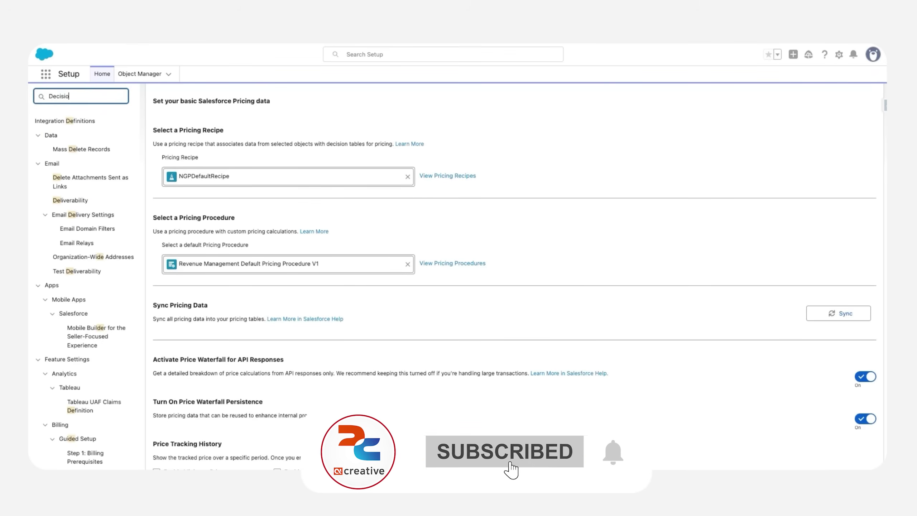
pyautogui.write('n Ta')
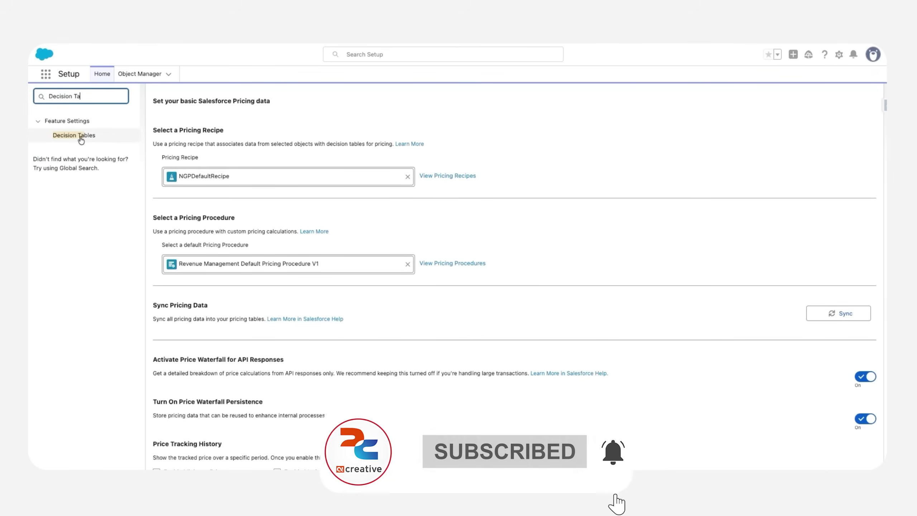
pyautogui.rightClick(81, 140)
pyautogui.click(105, 144)
pyautogui.hotkey('ctrl', 'Tab')
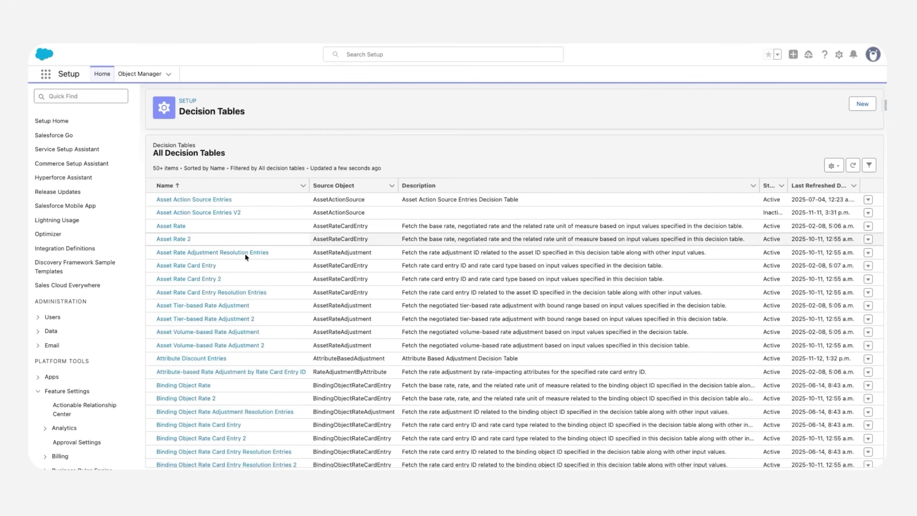
pyautogui.scroll(-15, 259, 359)
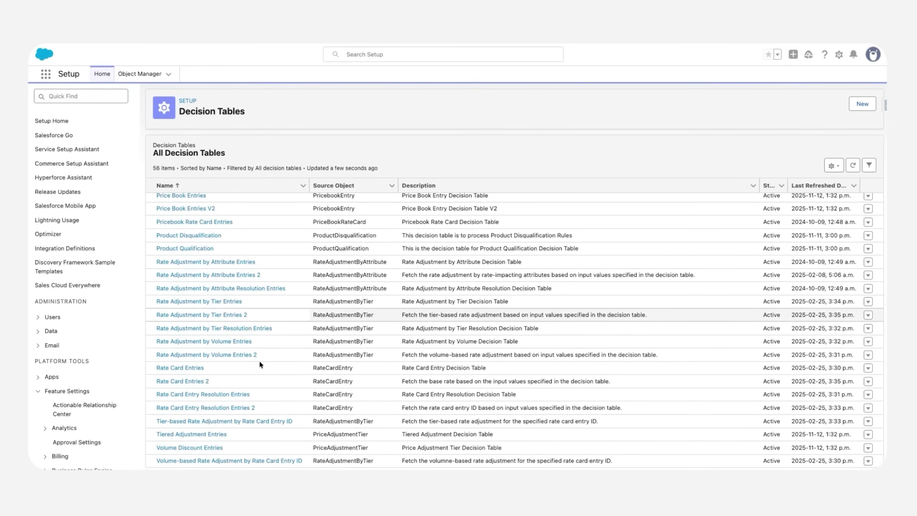
pyautogui.scroll(15, 260, 362)
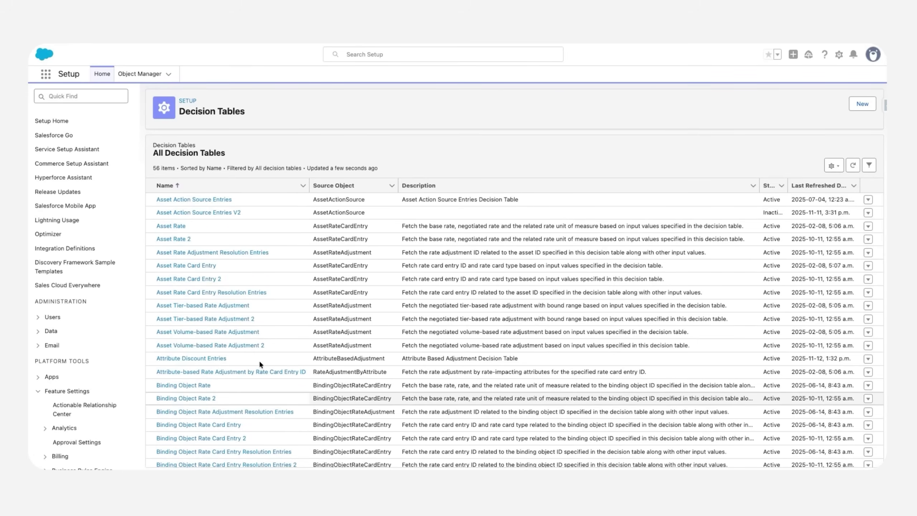
pyautogui.scroll(-5, 259, 360)
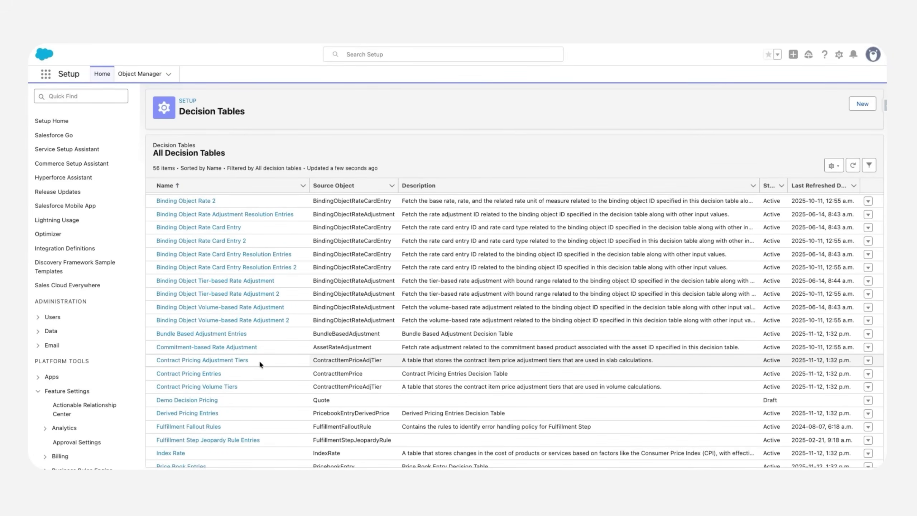
pyautogui.scroll(4, 259, 362)
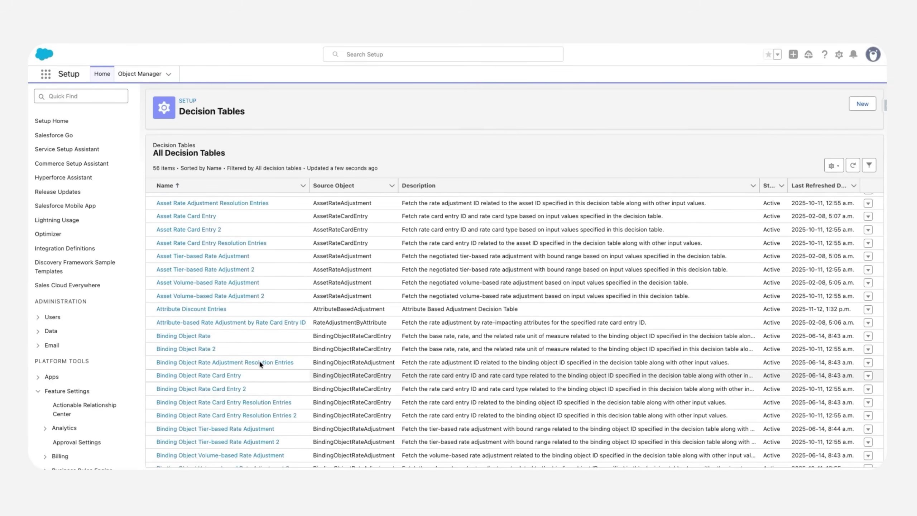
pyautogui.scroll(-5, 259, 362)
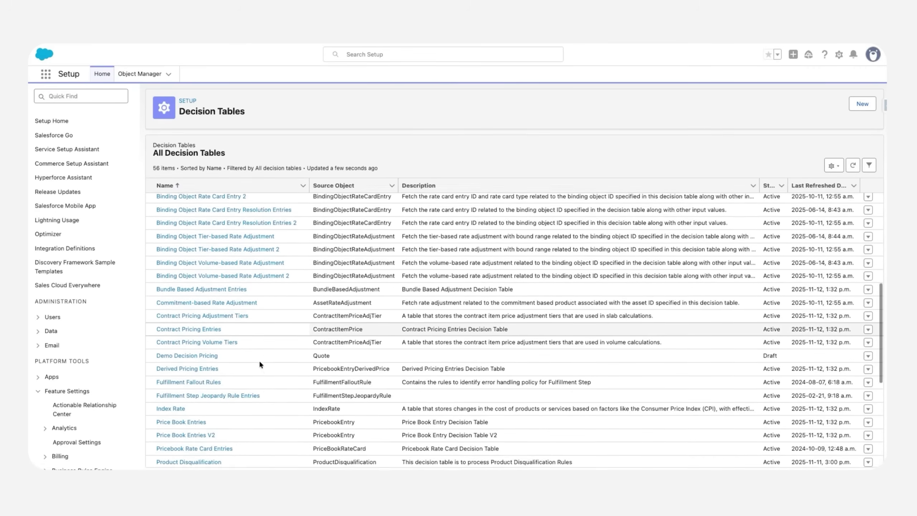
pyautogui.scroll(-3, 259, 362)
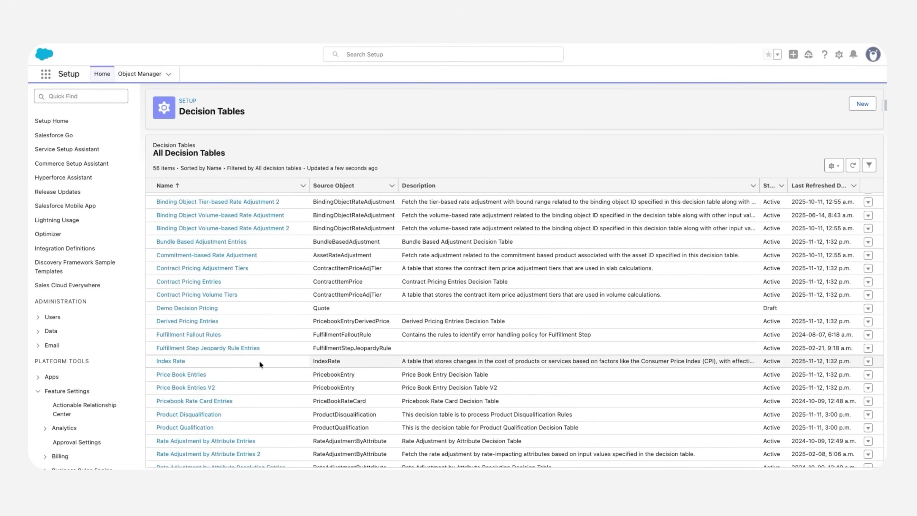
# Open the Price Book Entries decision table from the Decision Tables list and refresh its data
pyautogui.click(177, 375)
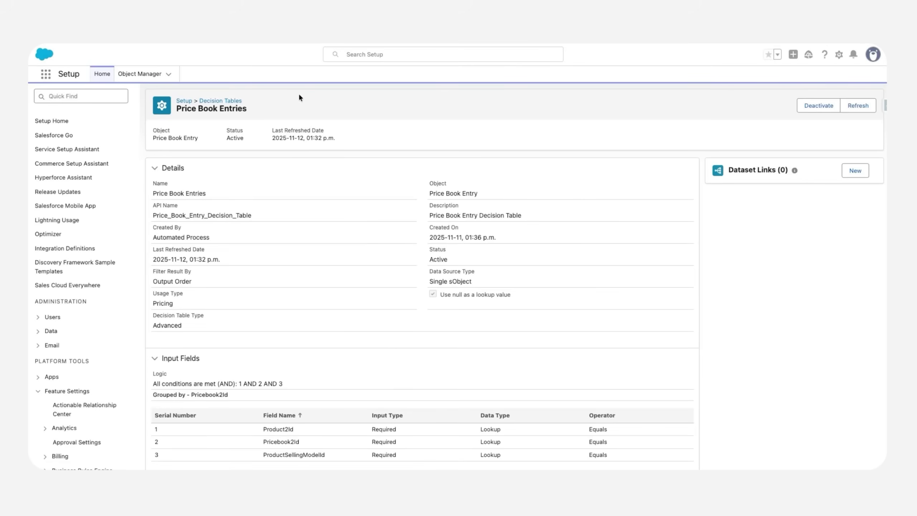
pyautogui.click(857, 104)
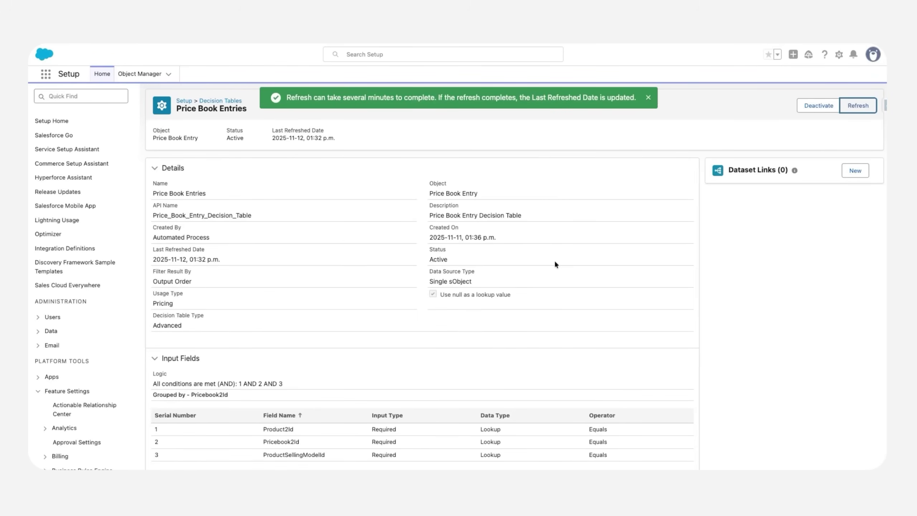
pyautogui.scroll(-4, 258, 324)
pyautogui.scroll(4, 258, 324)
pyautogui.scroll(-1, 259, 329)
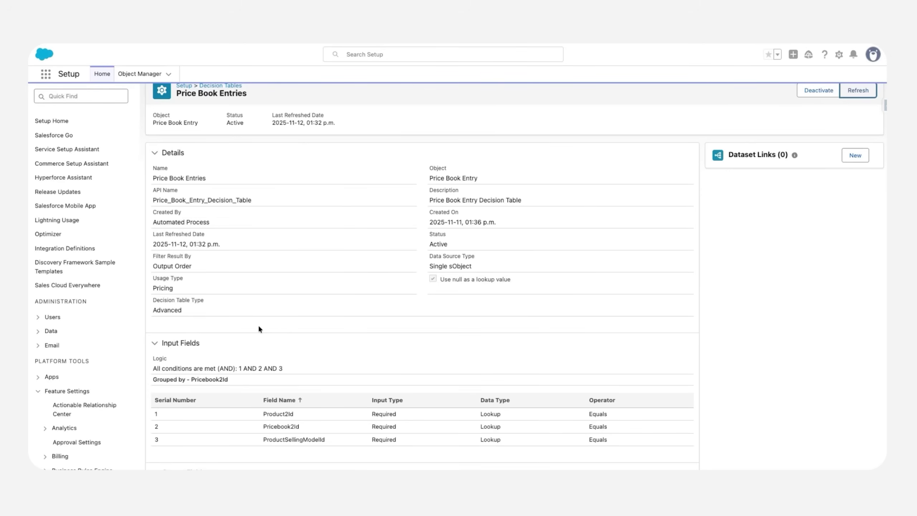
# Review the Price Book Entries details (Usage Type Pricing), input fields and output fields
pyautogui.scroll(1, 258, 327)
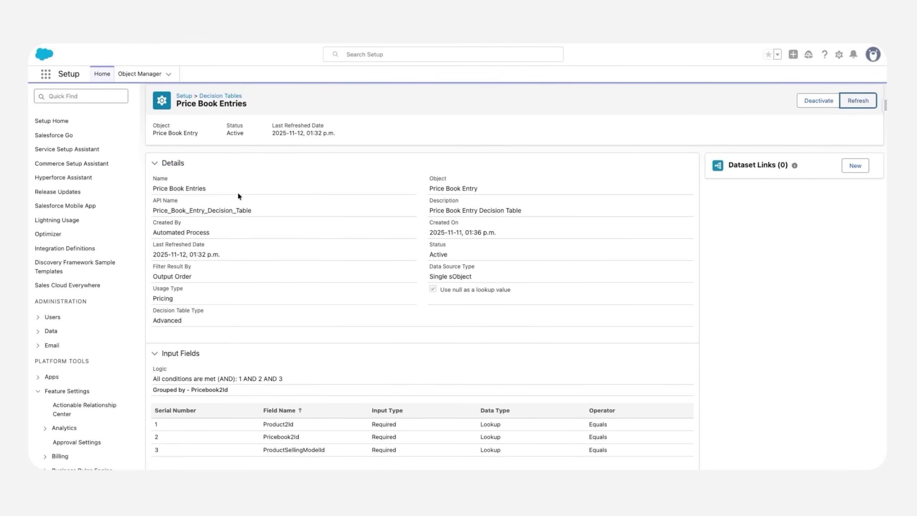
pyautogui.scroll(-3, 238, 200)
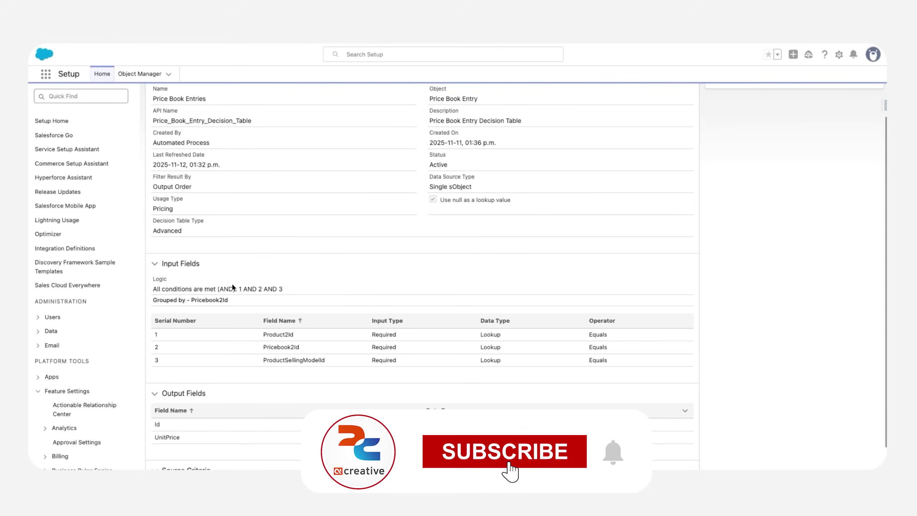
pyautogui.moveTo(152, 197); pyautogui.dragTo(199, 214)
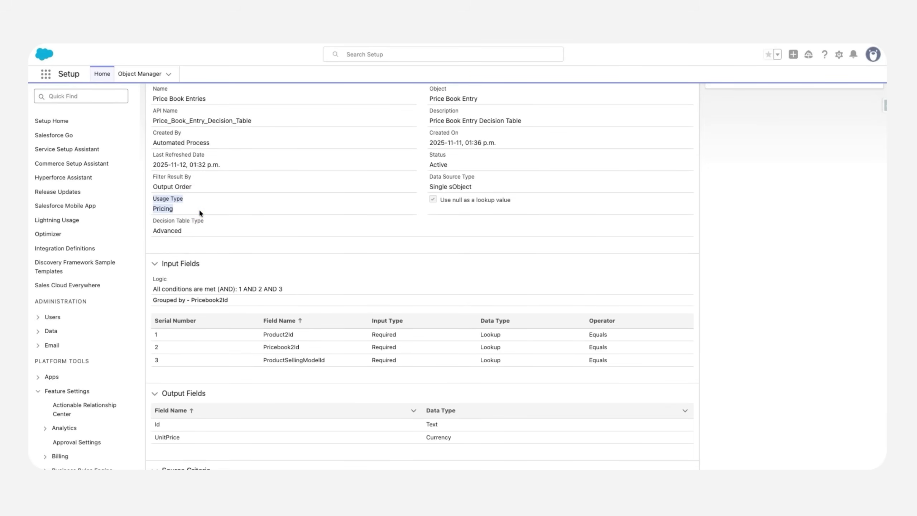
pyautogui.click(199, 211)
pyautogui.scroll(-2, 285, 287)
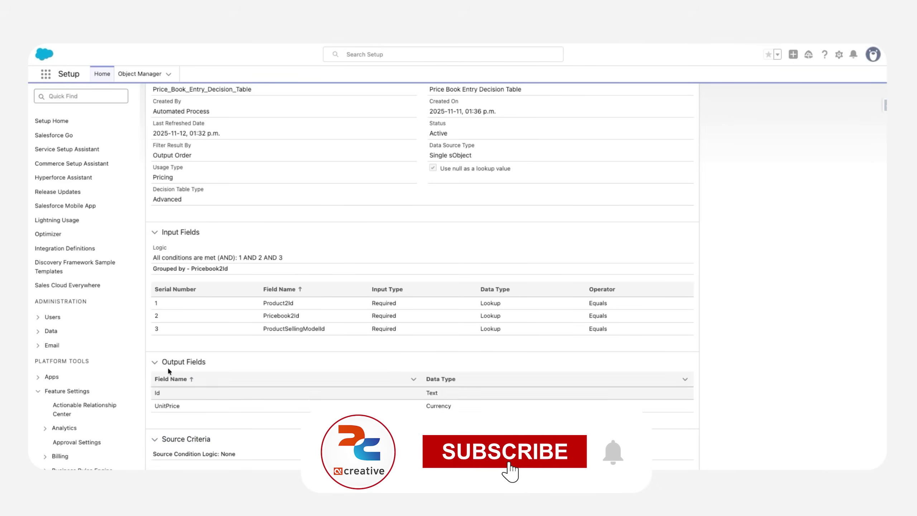
pyautogui.scroll(4, 236, 142)
# Search the App Launcher for 'lookup tab', open Lookup Tables in a new tab, then open Price Book Entries
pyautogui.click(45, 74)
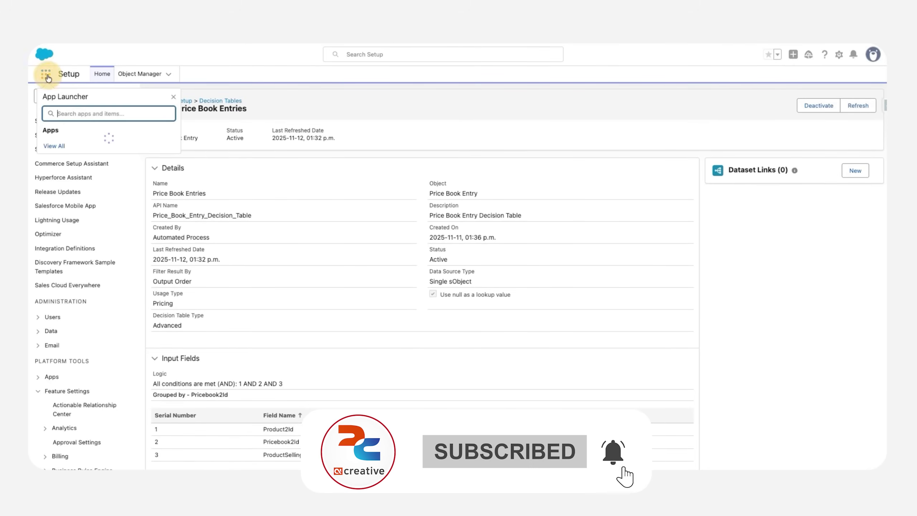
pyautogui.write('lookup tab')
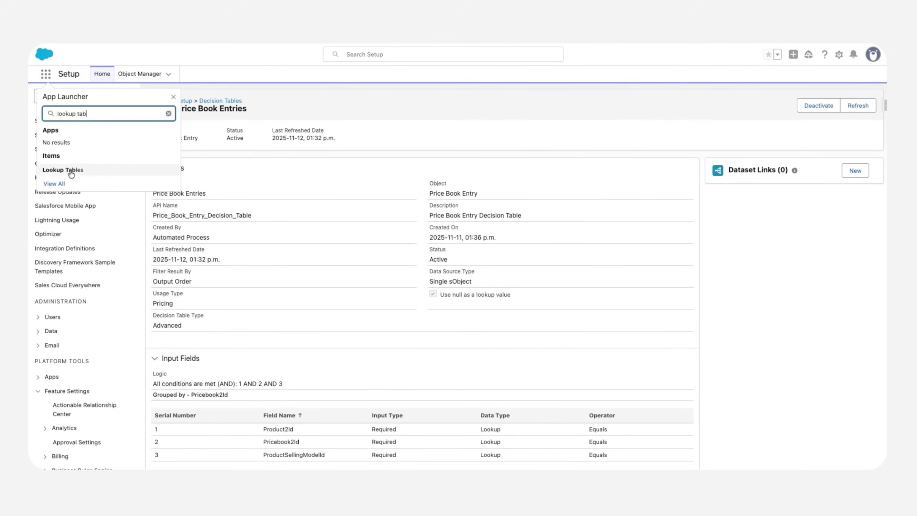
pyautogui.rightClick(70, 168)
pyautogui.click(98, 170)
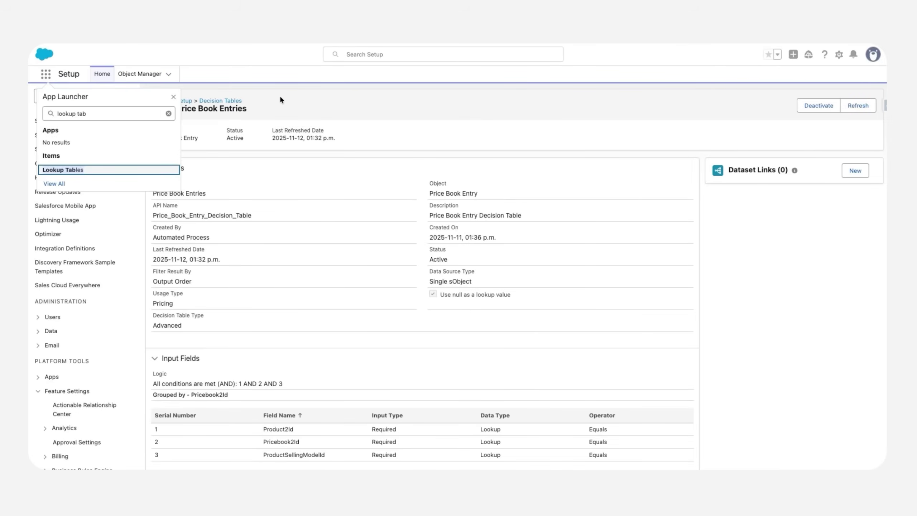
pyautogui.press('Escape')
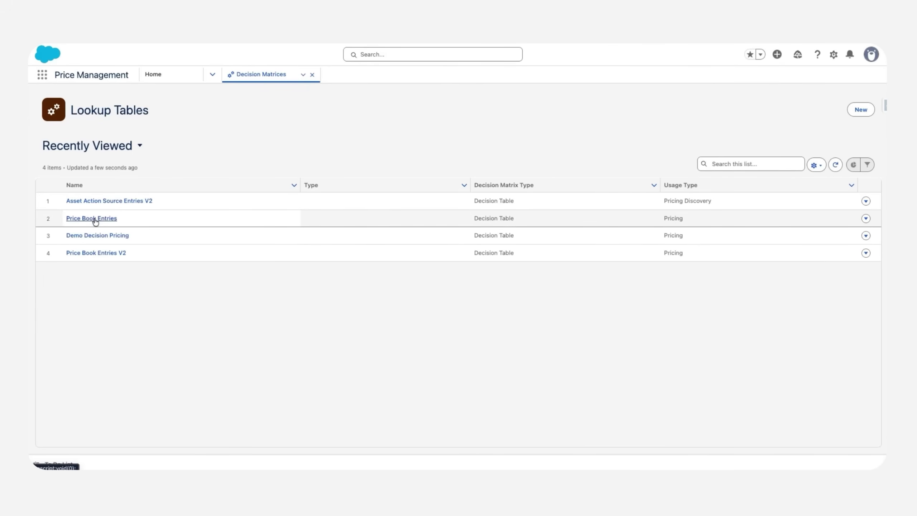
pyautogui.click(94, 219)
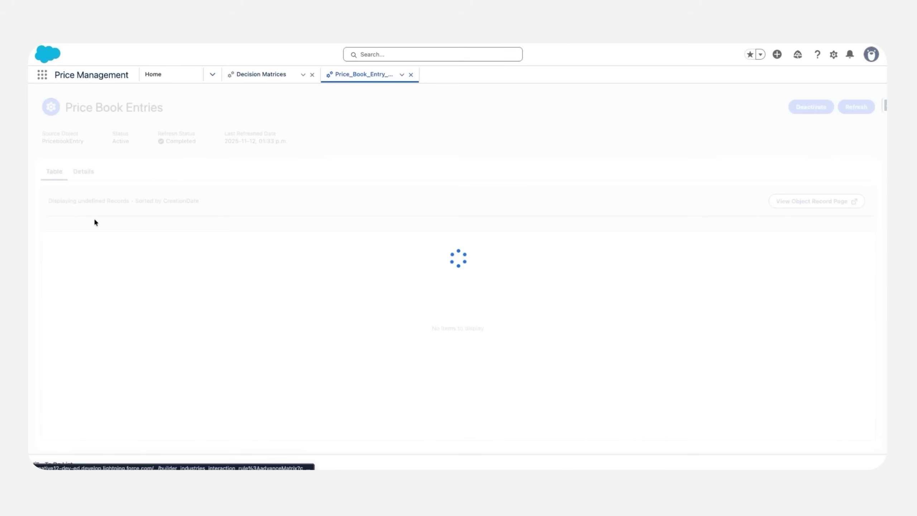
# Check the Details tab (Decision Table Type Advanced), then show the table's 48 price records
pyautogui.click(83, 171)
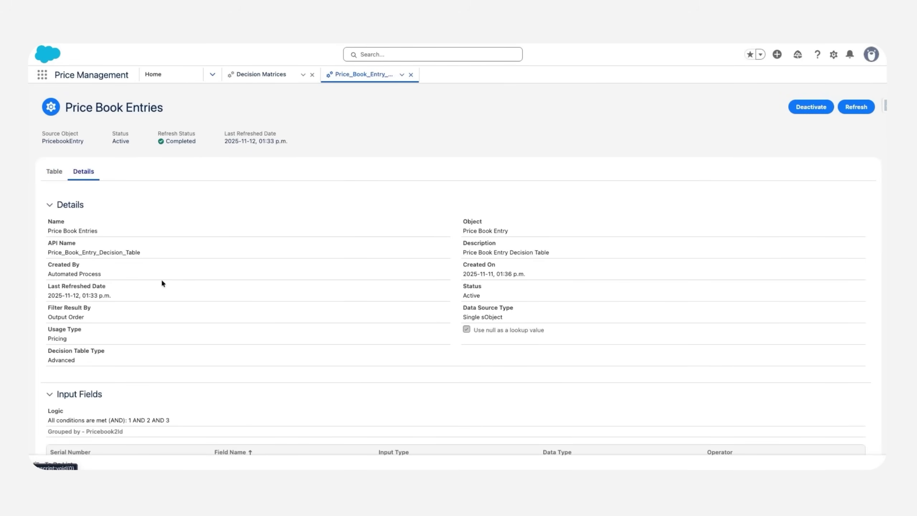
pyautogui.scroll(-1, 107, 326)
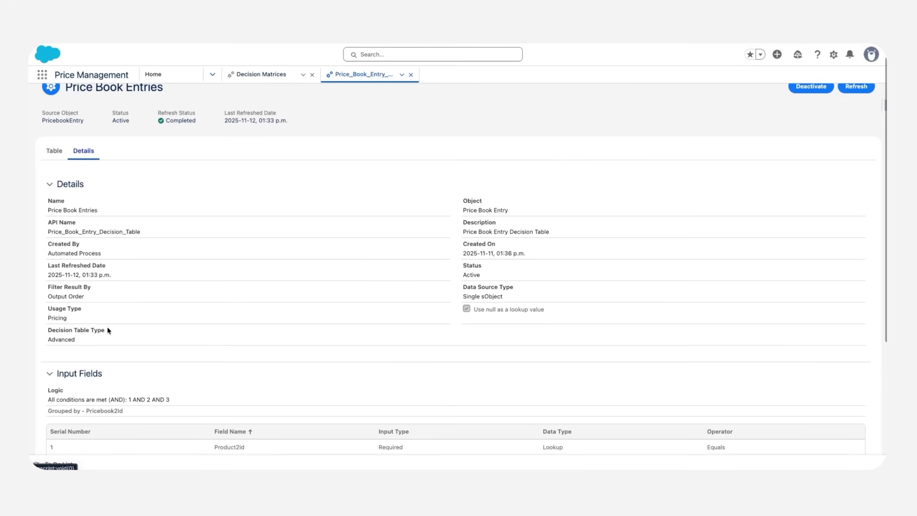
pyautogui.moveTo(47, 330); pyautogui.dragTo(119, 346)
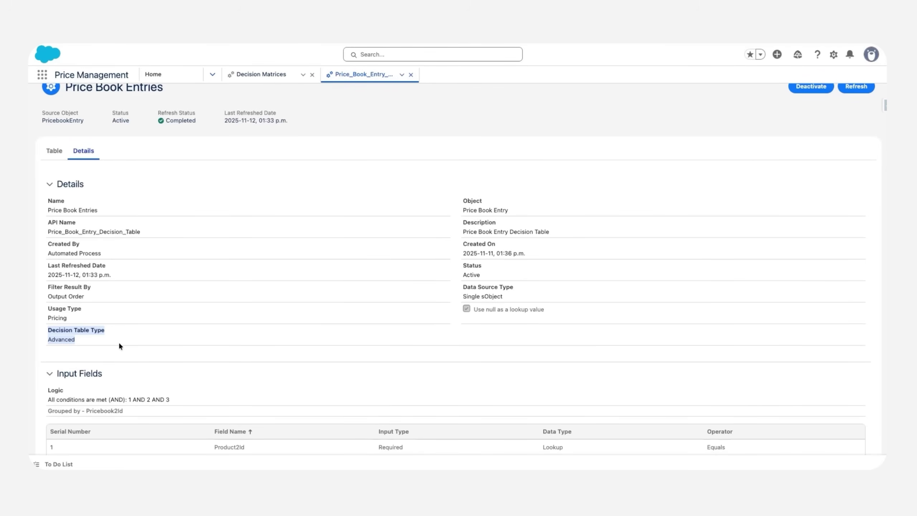
pyautogui.scroll(-5, 119, 345)
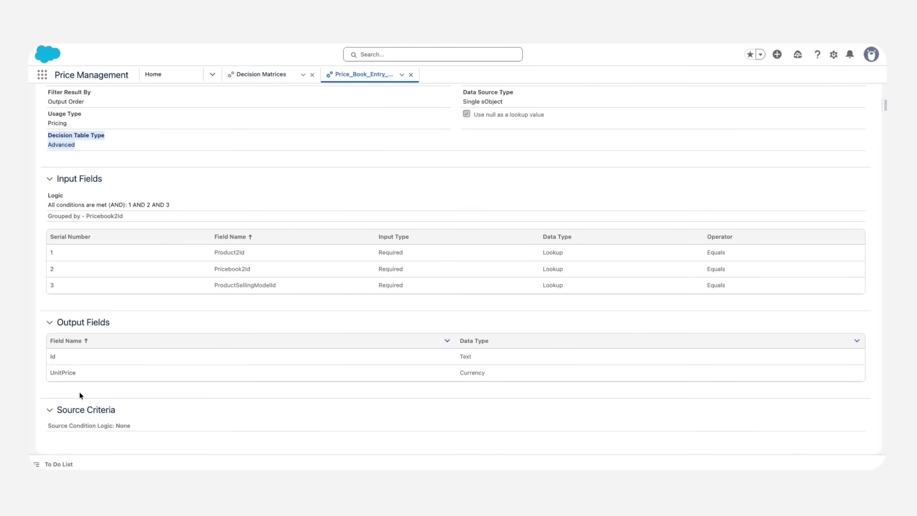
pyautogui.scroll(5, 122, 213)
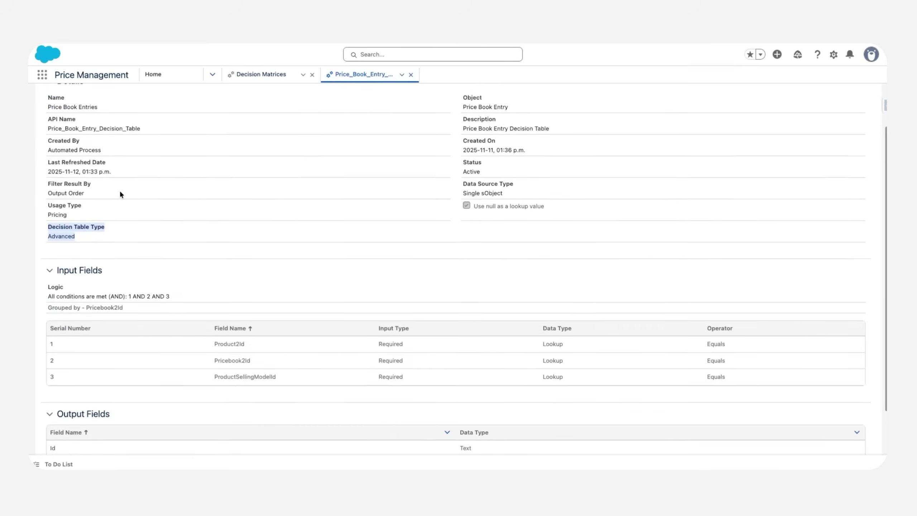
pyautogui.click(54, 172)
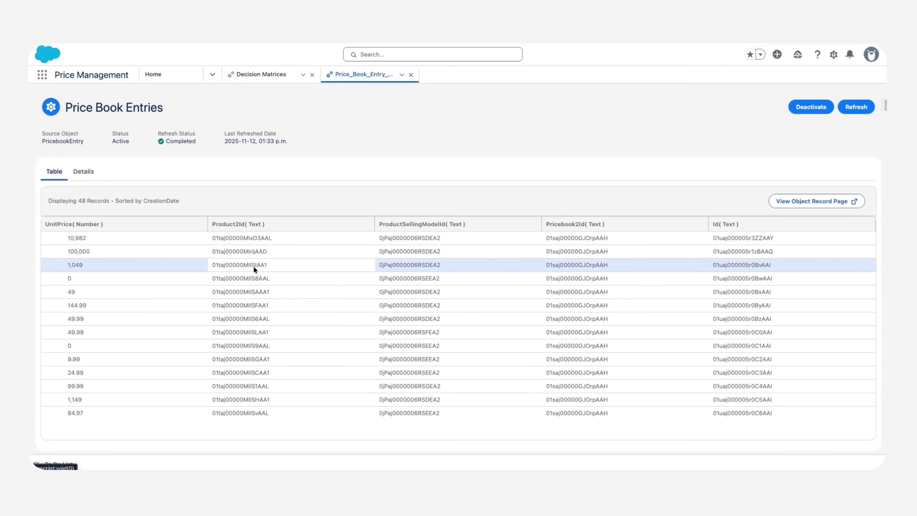